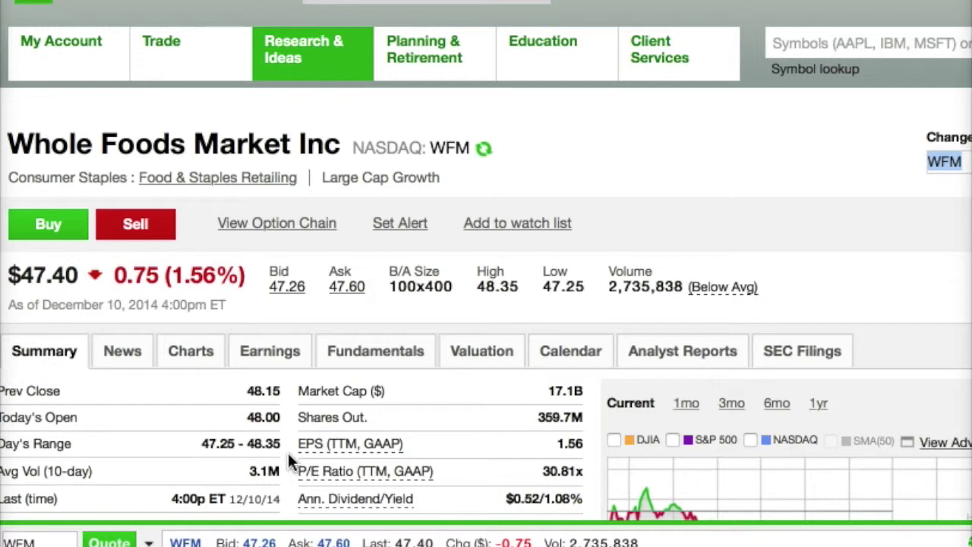
Step: Start a buy order for Whole Foods Market (WFM) and set the quantity to 10 shares
left_click(288, 453)
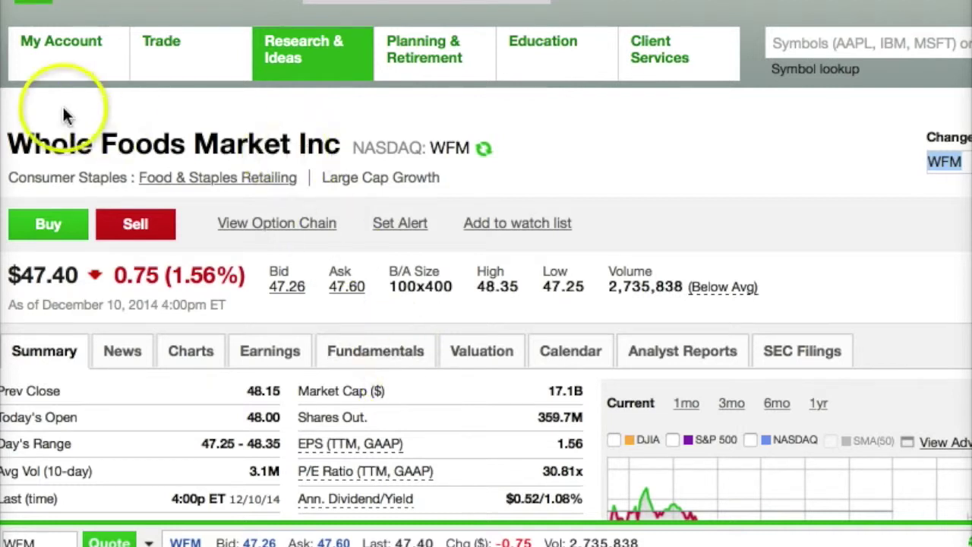
left_click(48, 232)
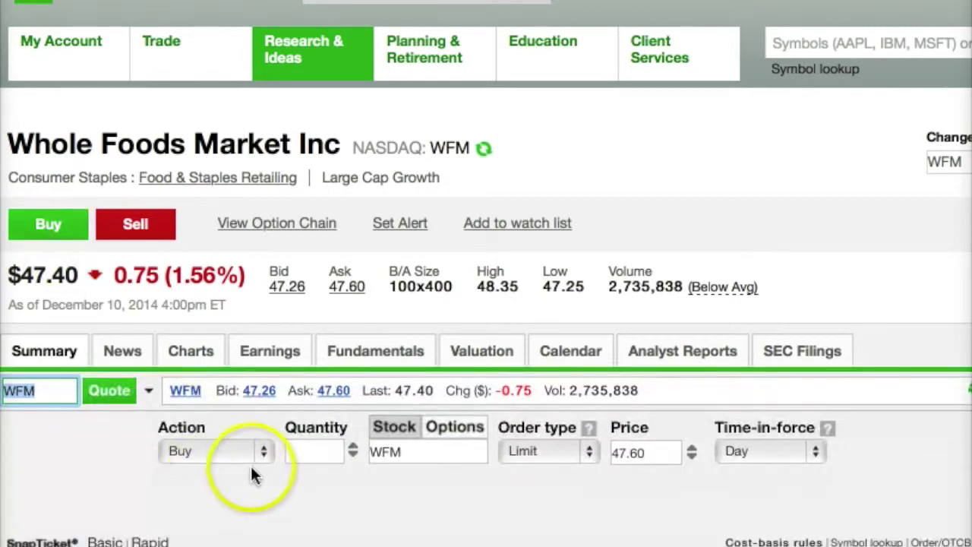
left_click(322, 454)
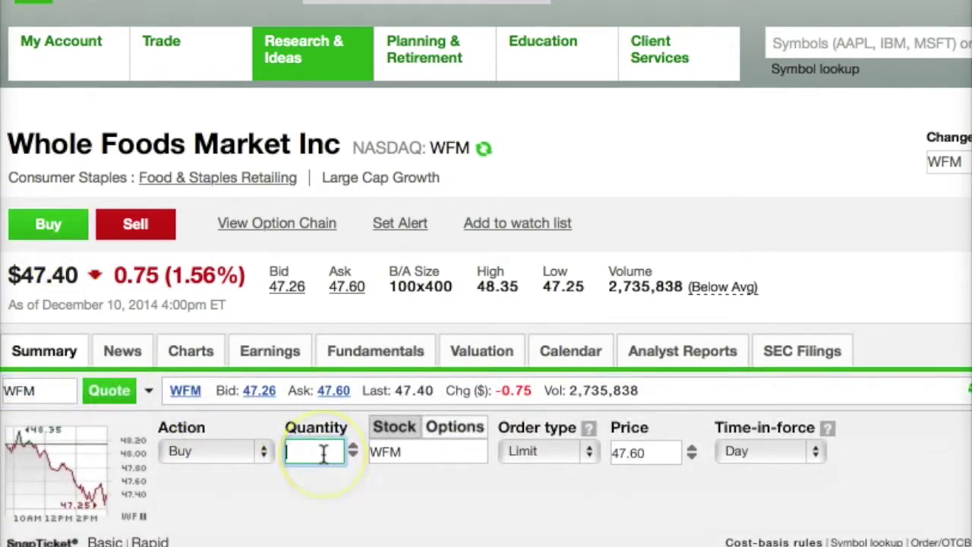
type("10")
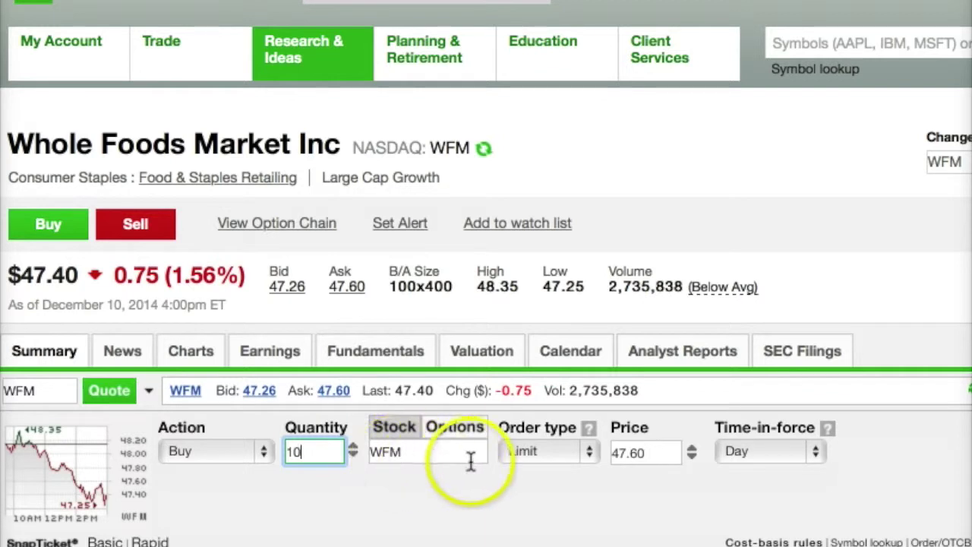
Step: Switch the buy order's type to Market
left_click(551, 451)
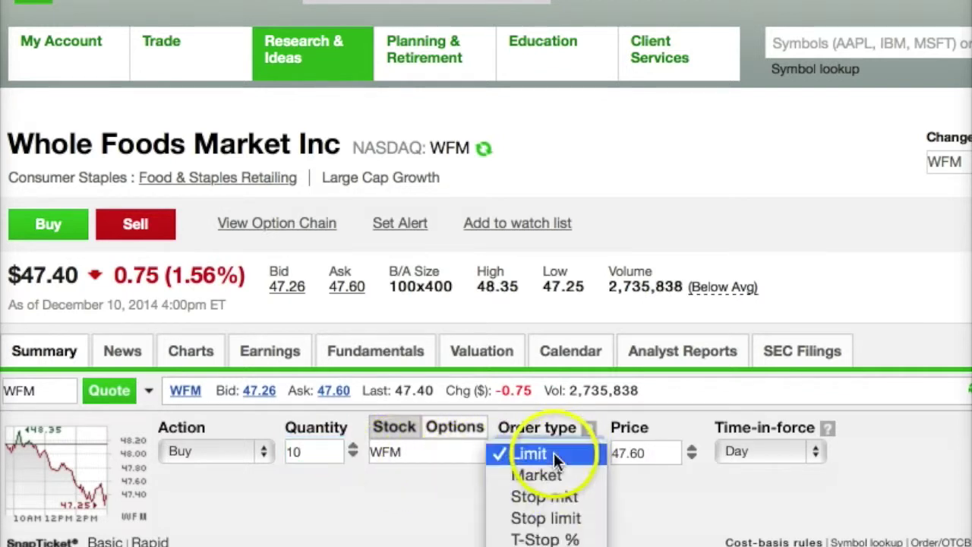
left_click(552, 475)
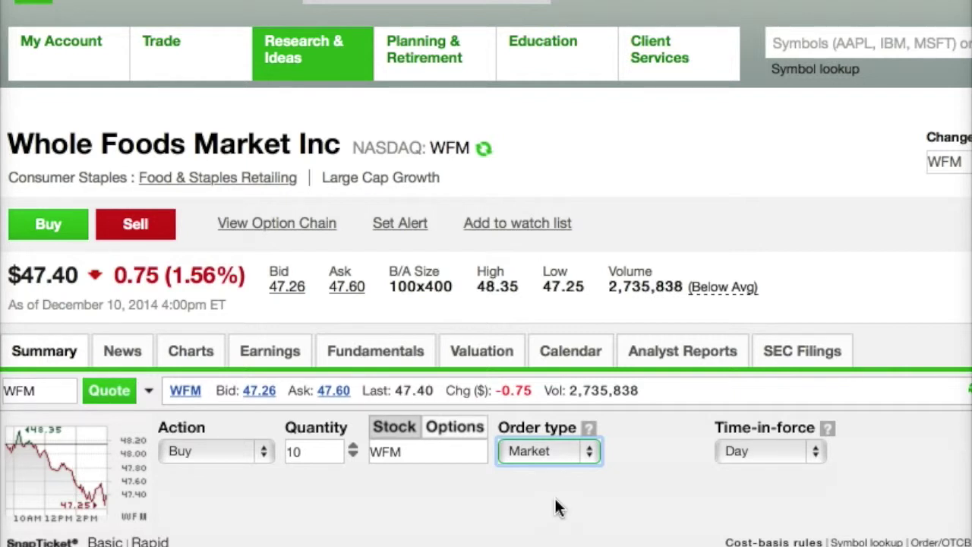
left_click(549, 455)
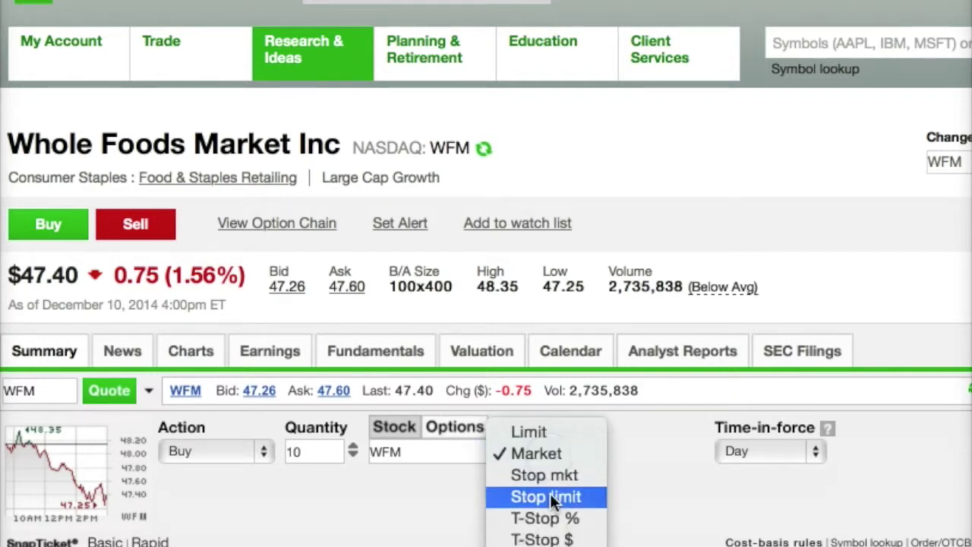
left_click(541, 433)
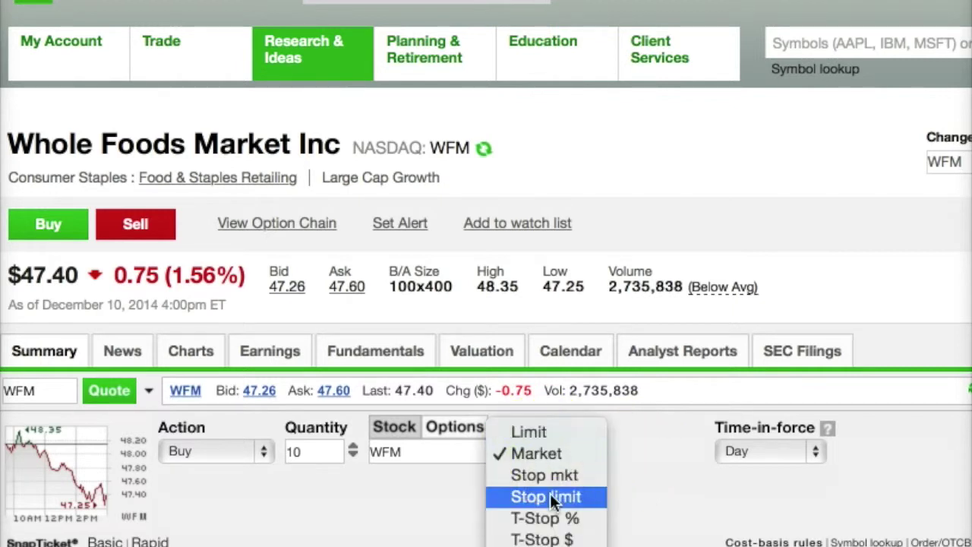
left_click(552, 497)
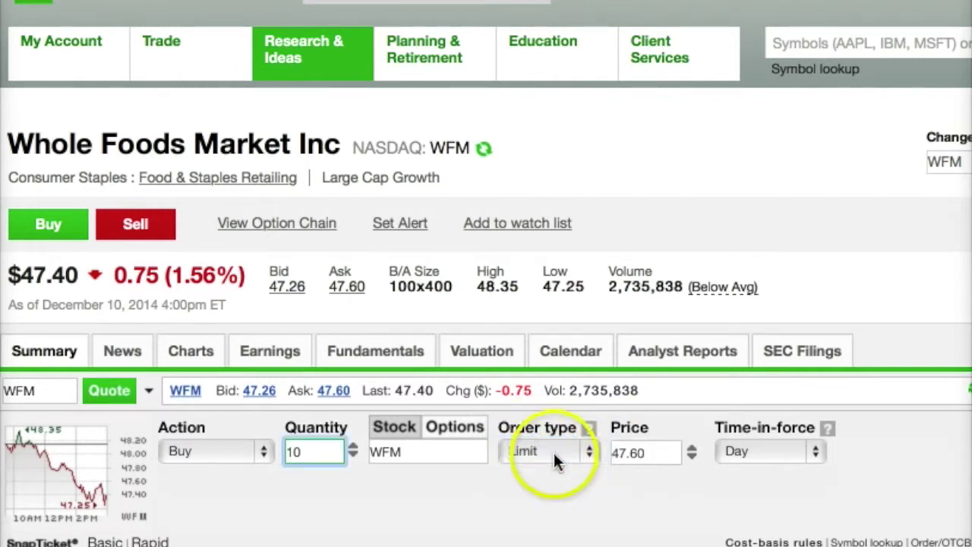
left_click(553, 452)
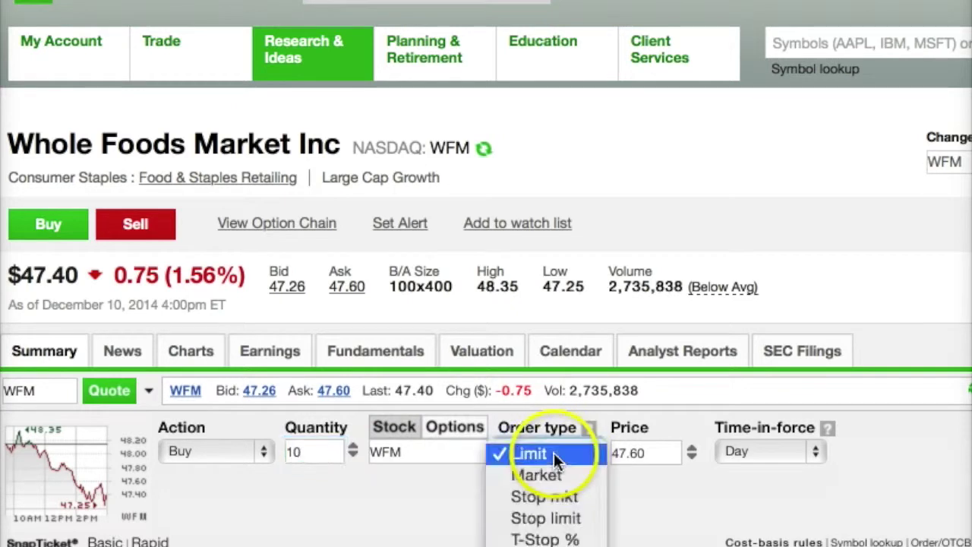
left_click(552, 473)
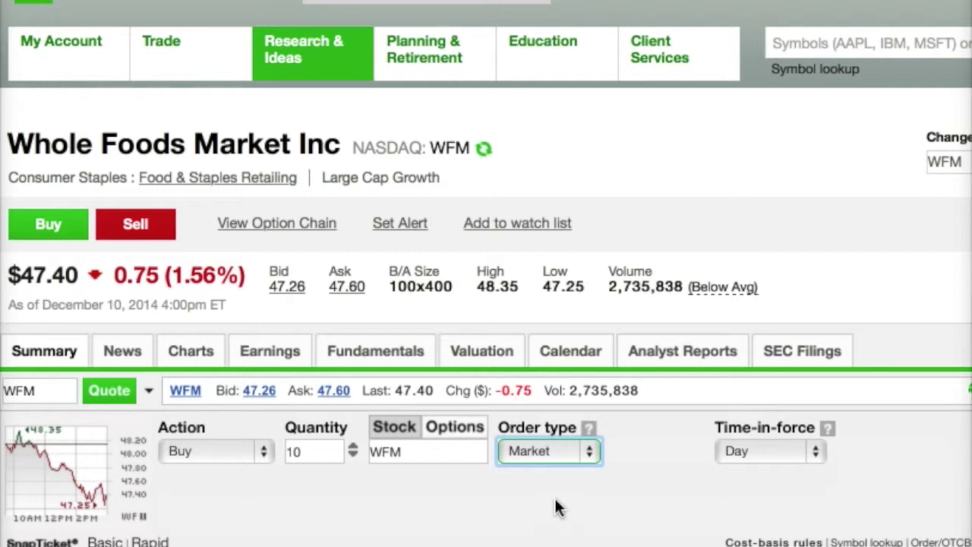
Step: Make the buy order a Limit order with a price of 47.00
left_click(549, 454)
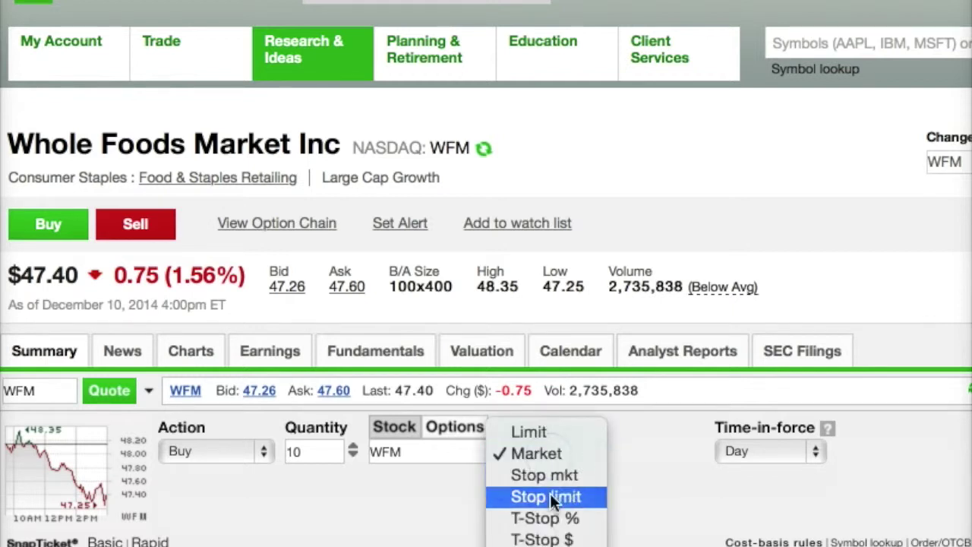
left_click(541, 432)
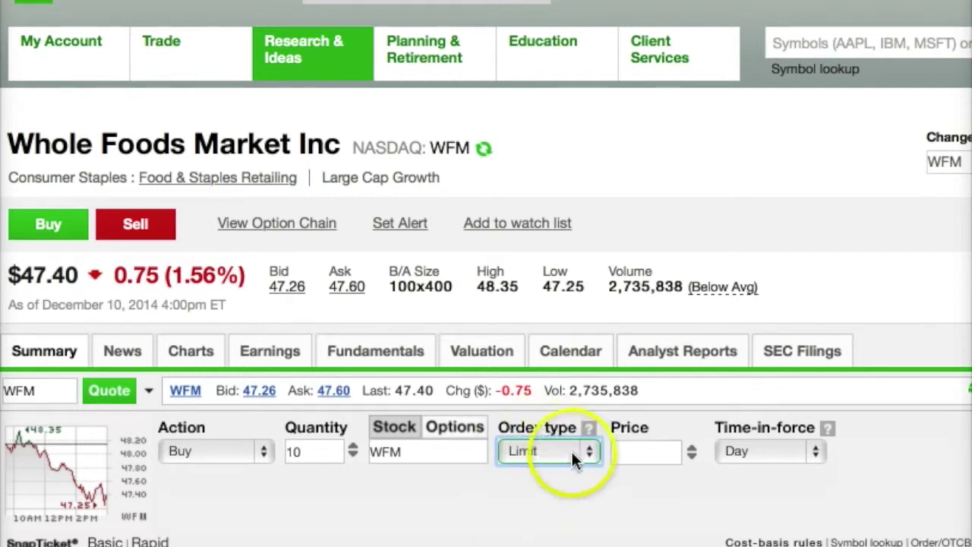
left_click(635, 454)
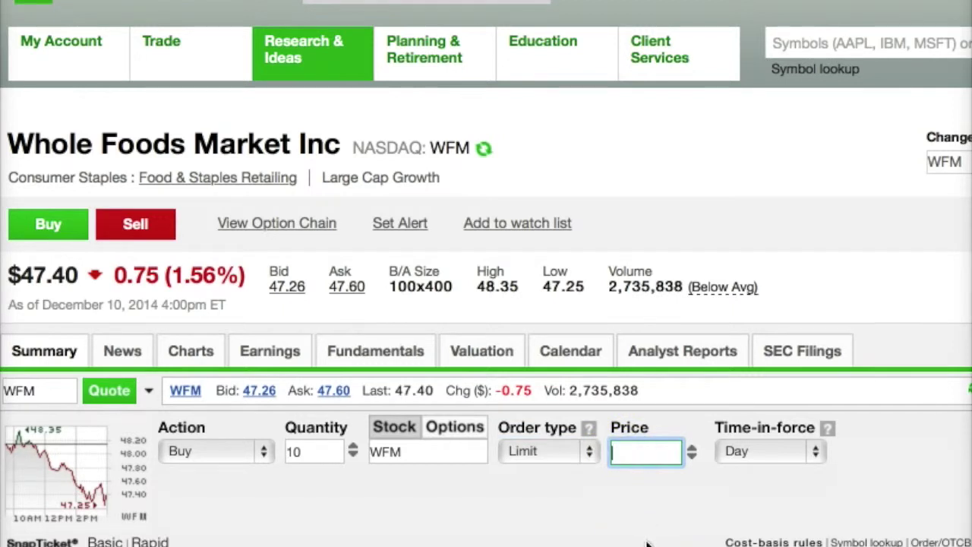
type("47.00")
Step: Set the buy order's time-in-force to GTC
left_click(783, 446)
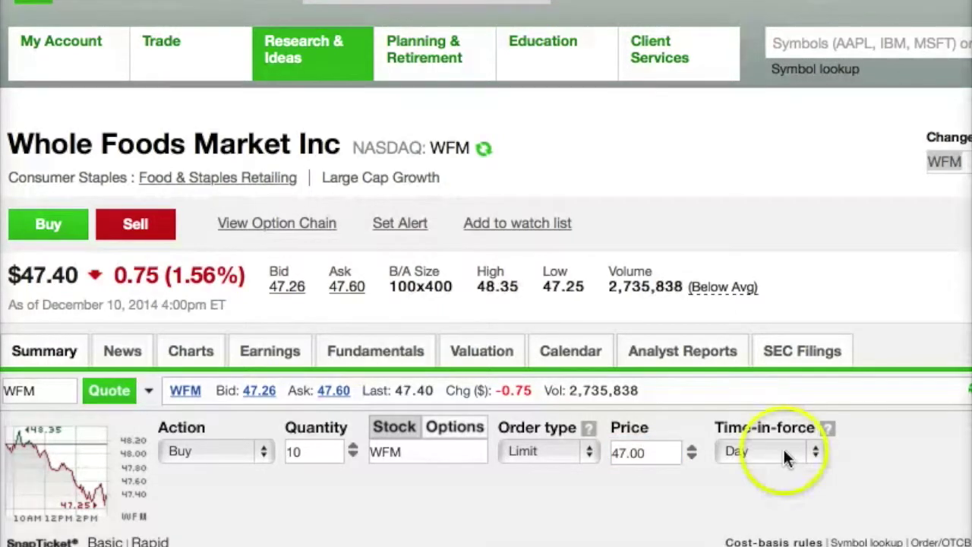
left_click(783, 446)
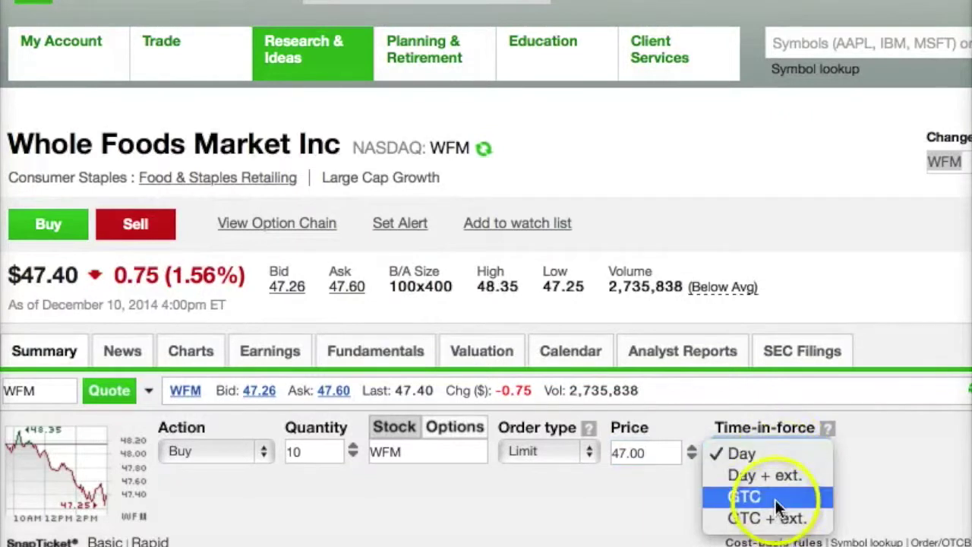
left_click(774, 499)
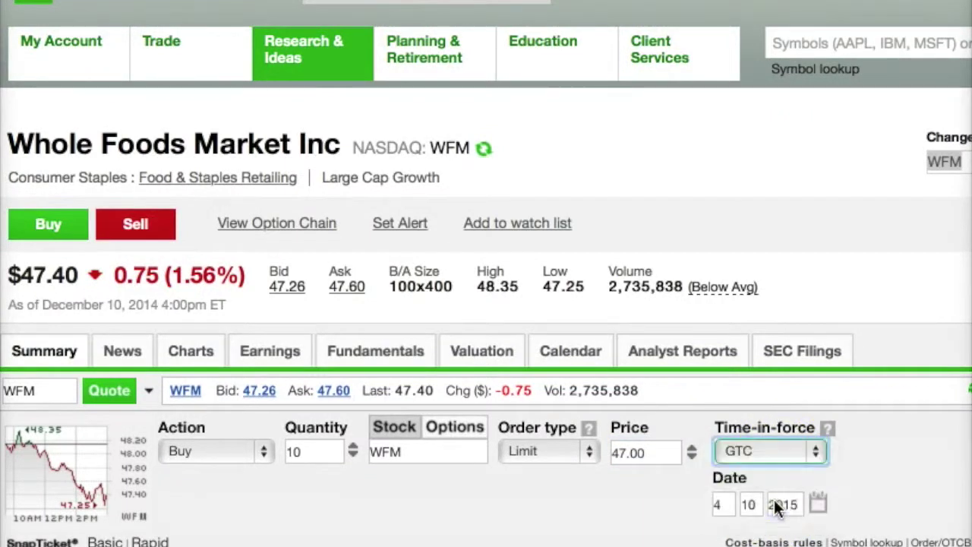
left_click(894, 492)
left_click(720, 508)
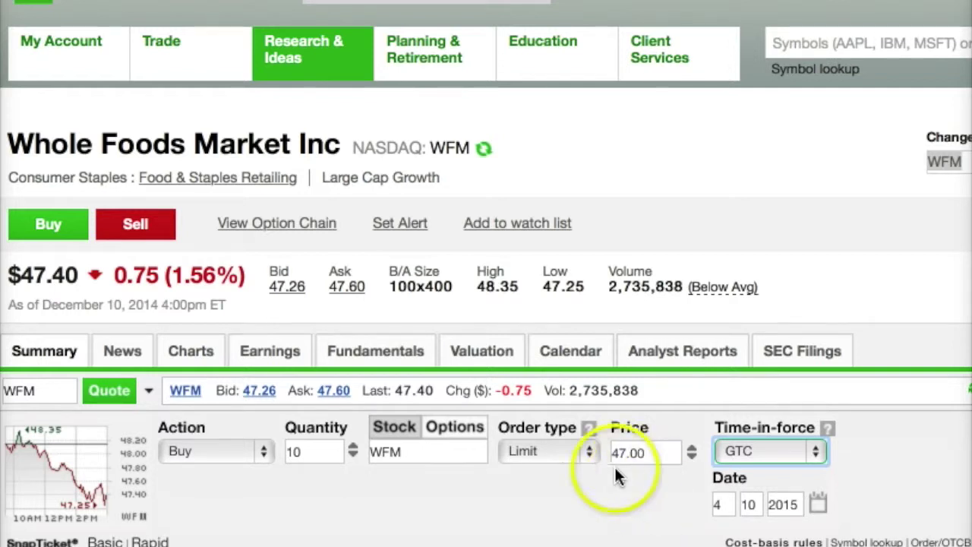
Step: Change the WFM order's action to Sell and set the quantity to 5 shares
left_click(231, 457)
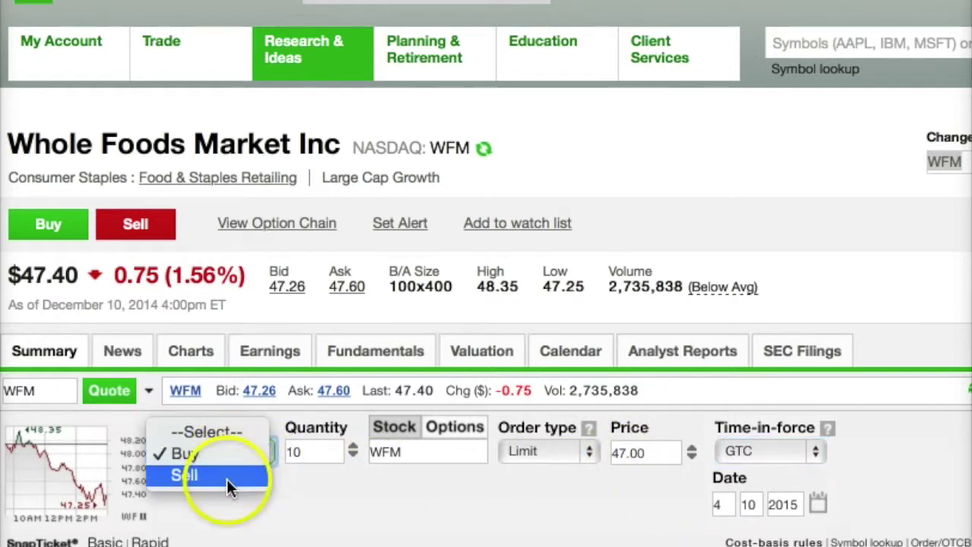
left_click(227, 477)
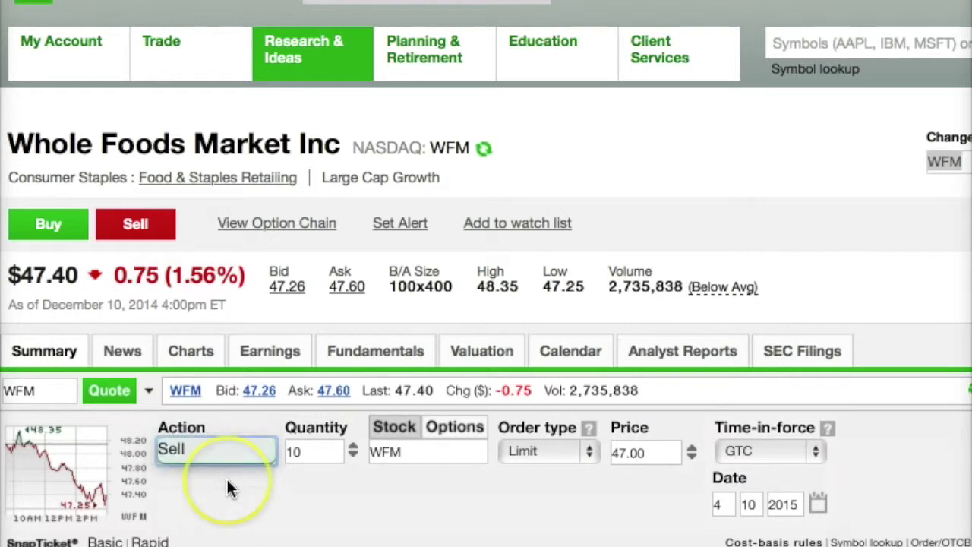
left_click(320, 454)
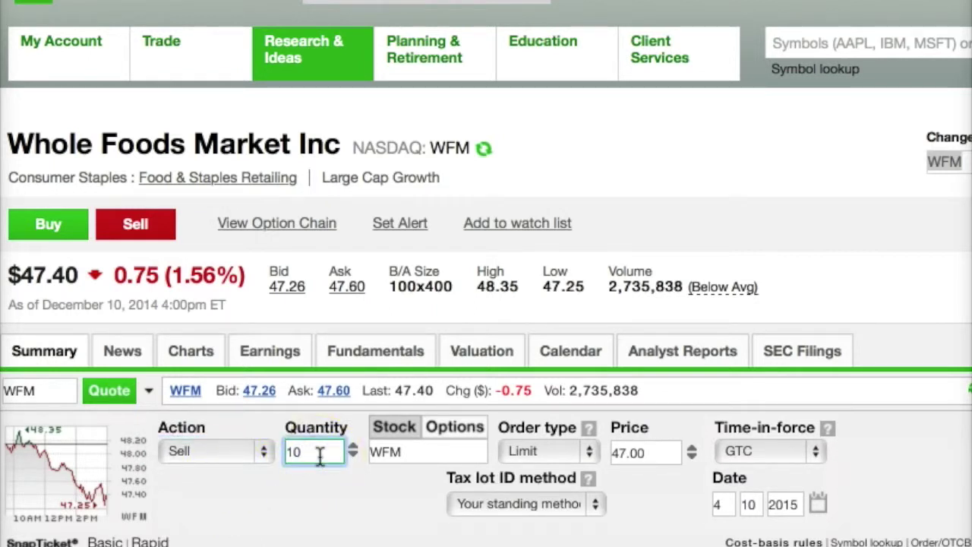
left_click(461, 452)
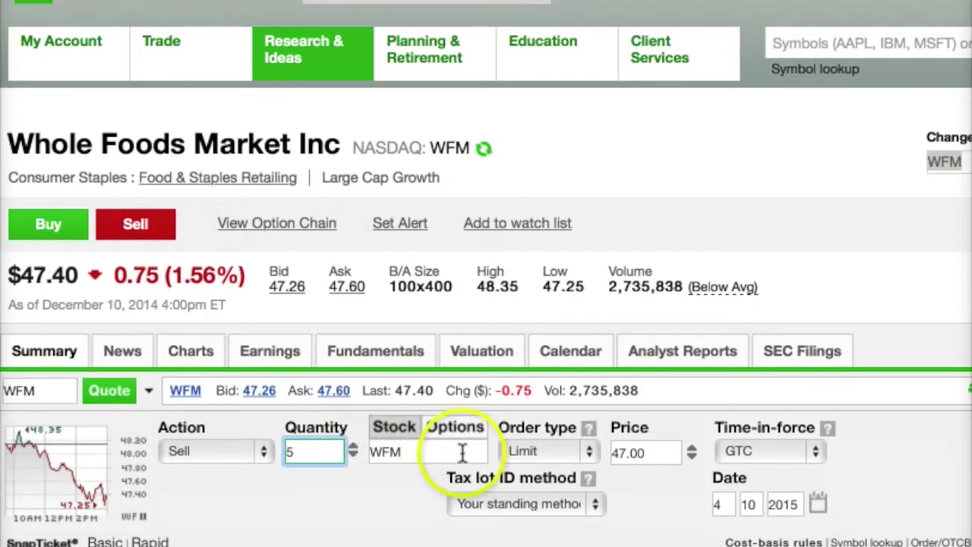
Step: Set the sell order's type to Limit with a price of 57
left_click(530, 450)
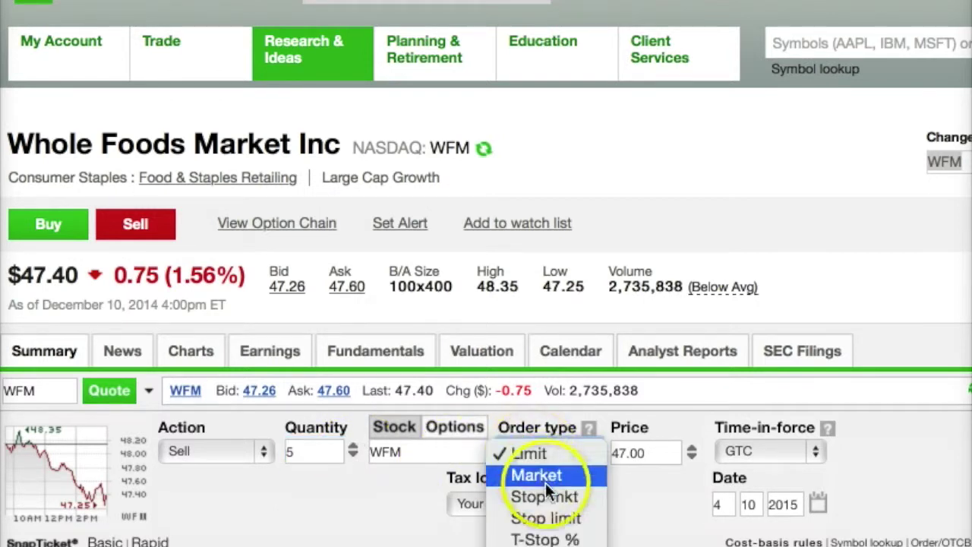
left_click(546, 448)
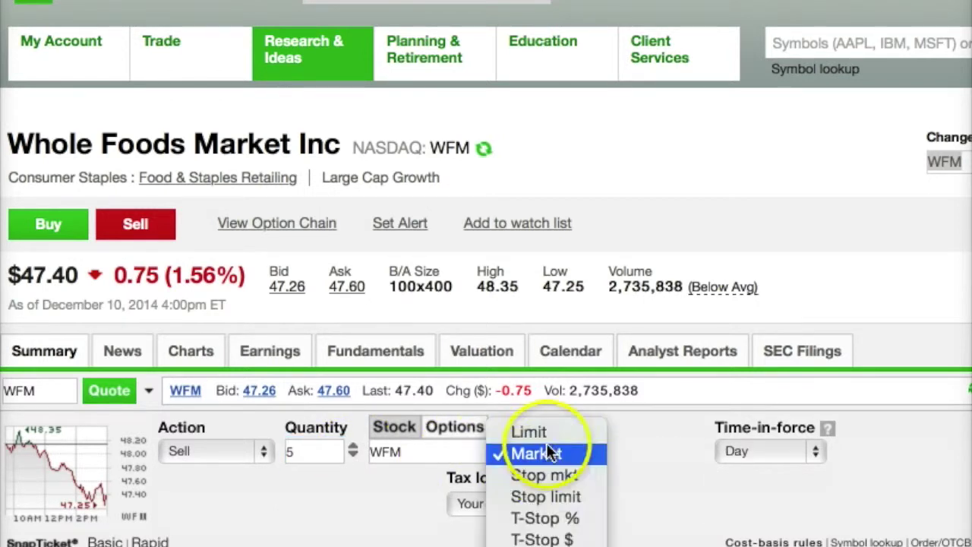
left_click(547, 430)
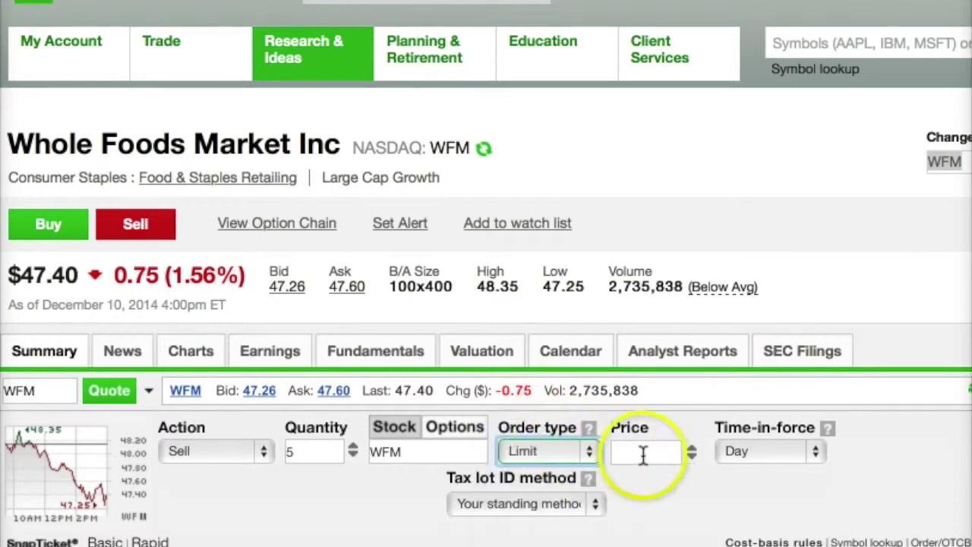
left_click(641, 454)
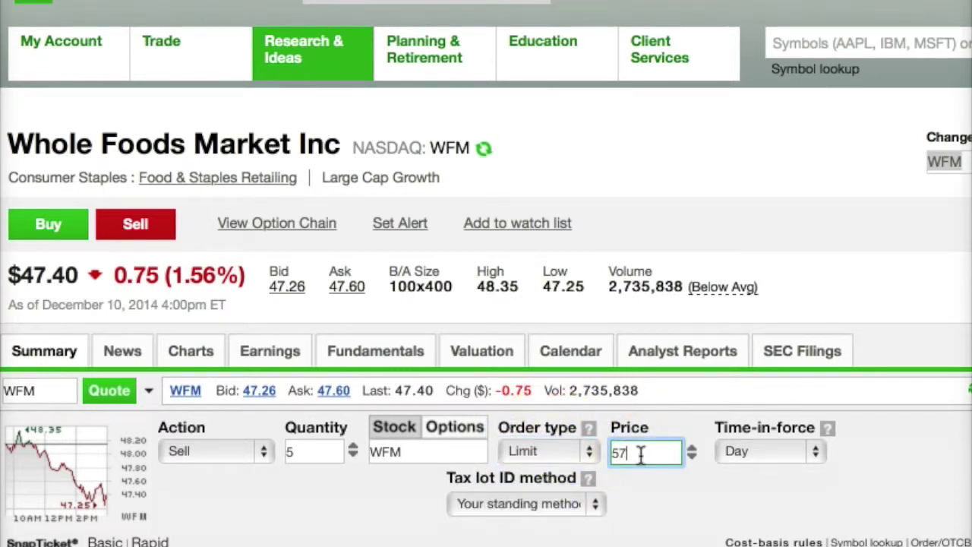
Step: Set the sell order's time-in-force to GTC
left_click(775, 452)
left_click(775, 452)
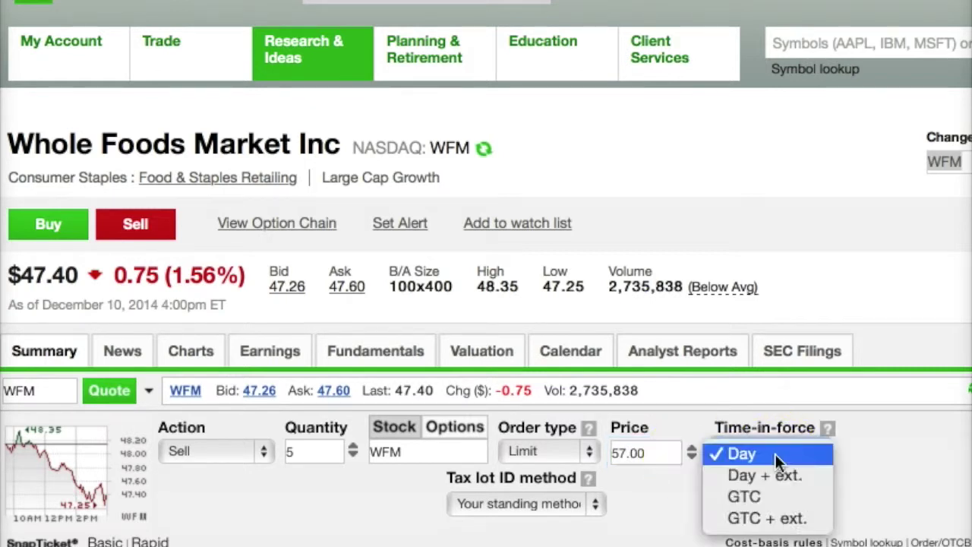
left_click(766, 498)
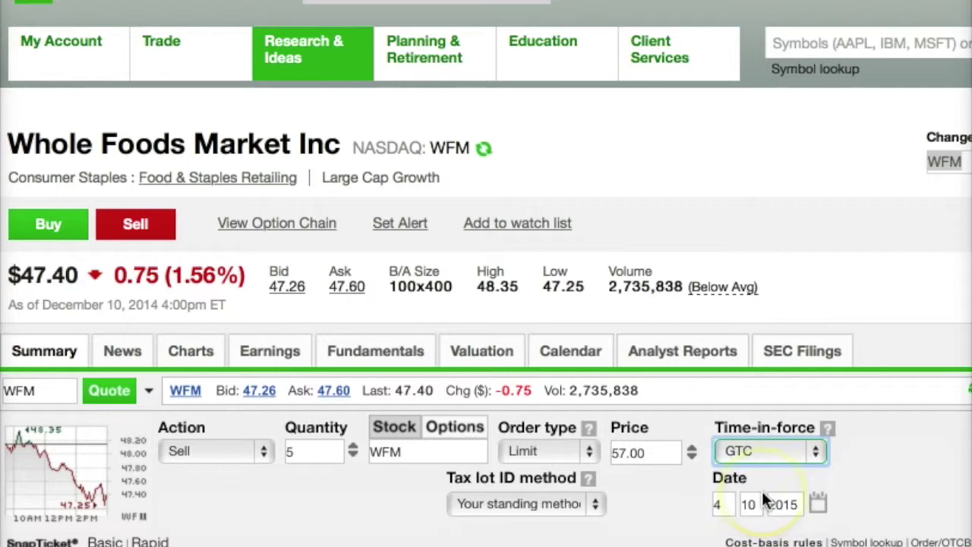